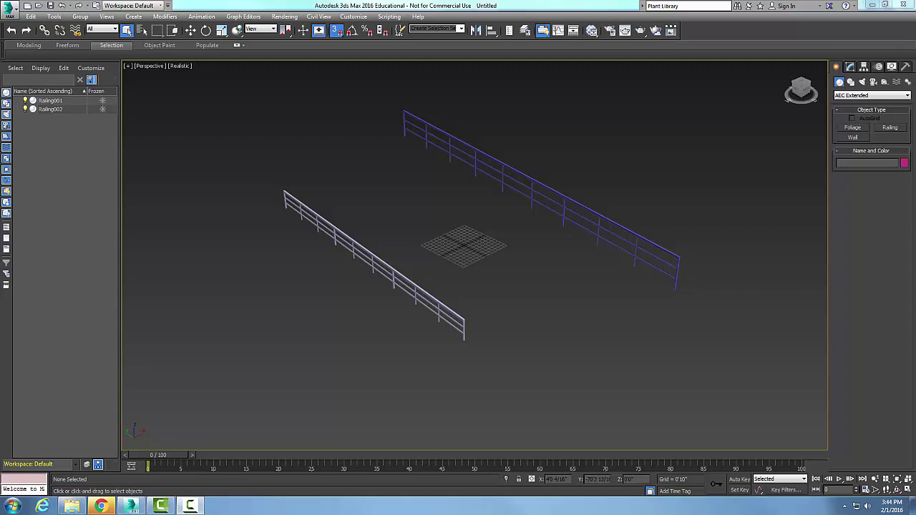
Select the lower railing, Railing002, in the Perspective viewport
{"action": "left_click", "coordinate": [460, 316]}
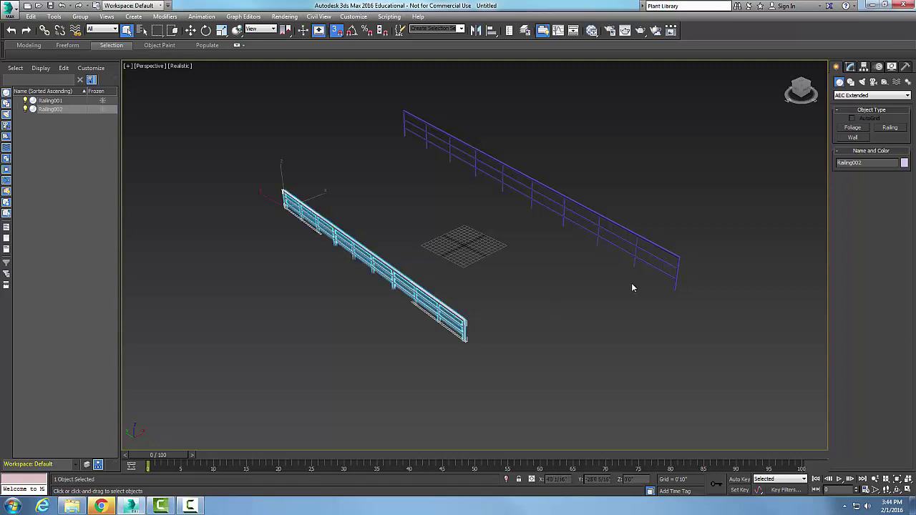
Show Railing002's parameters in the Modify panel, scrolled up to the Railing and Top Rail settings
{"action": "left_click", "coordinate": [849, 66]}
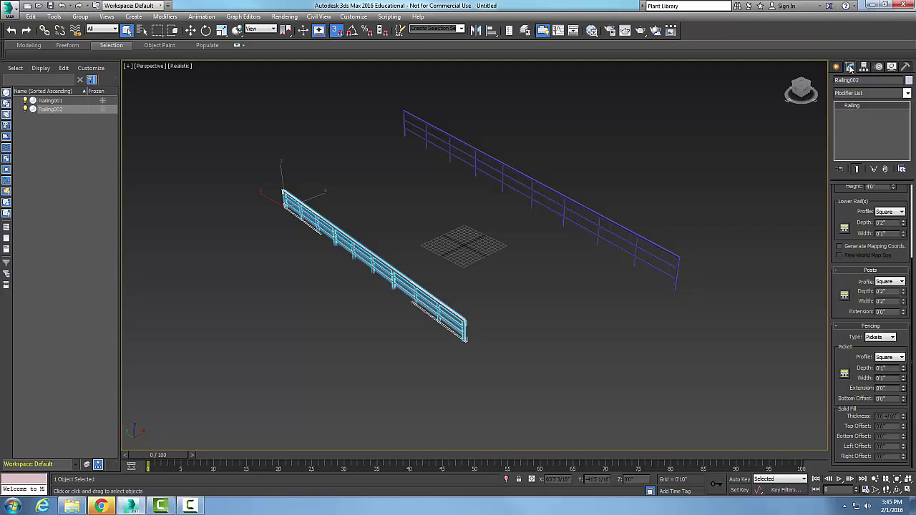
{"action": "scroll", "coordinate": [912, 247], "scroll_direction": "up", "scroll_amount": 3}
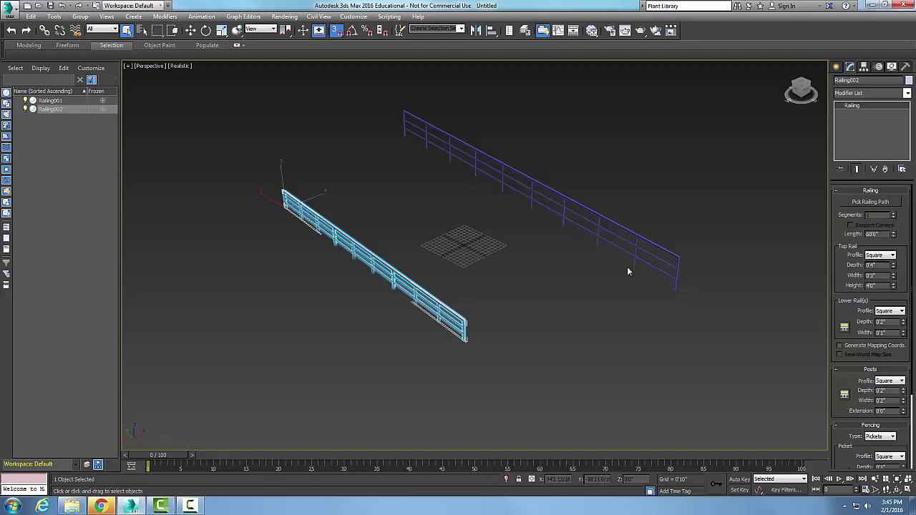
Frame Railing002, switch its Top Rail Profile to Round, then (none), then back to Square
{"action": "key", "text": "z"}
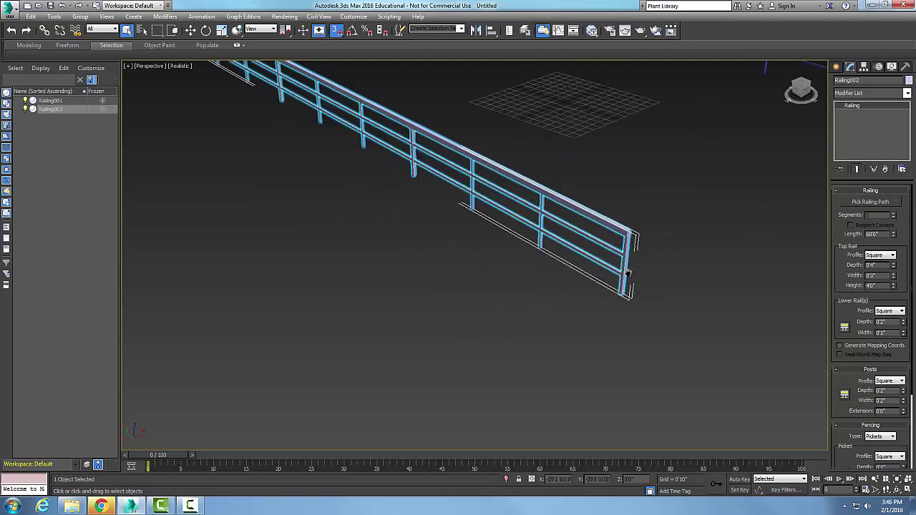
{"action": "left_click", "coordinate": [893, 256]}
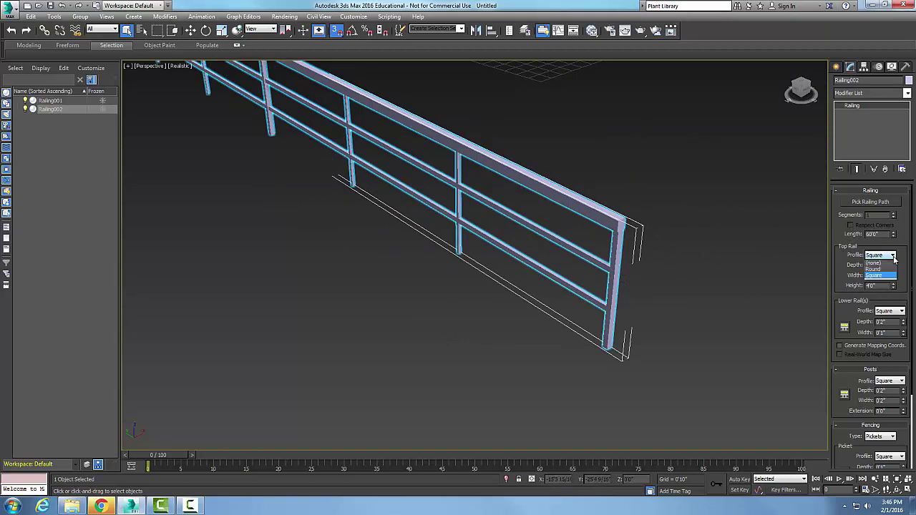
{"action": "left_click", "coordinate": [874, 269]}
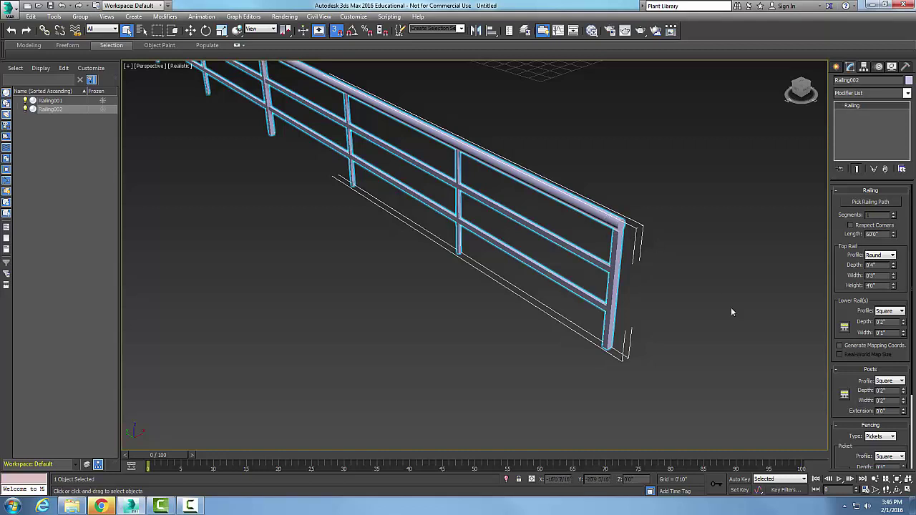
{"action": "left_click", "coordinate": [893, 256]}
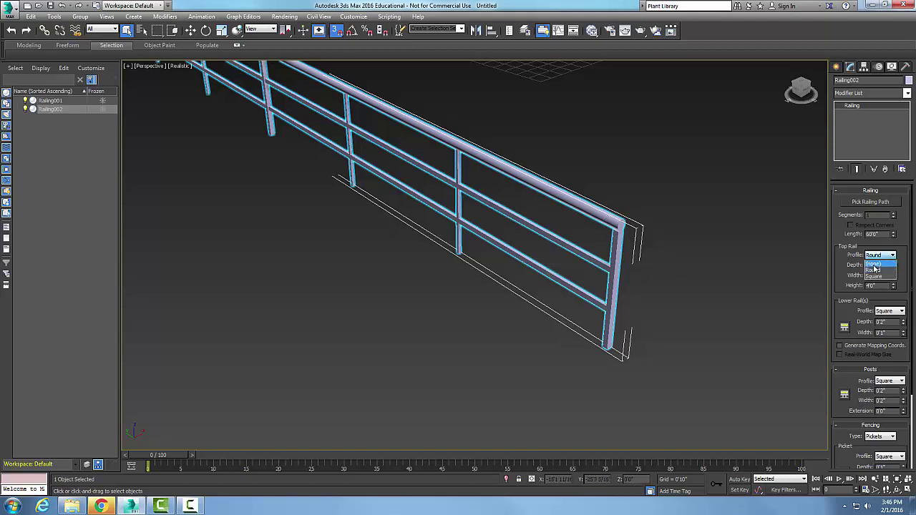
{"action": "left_click", "coordinate": [874, 260]}
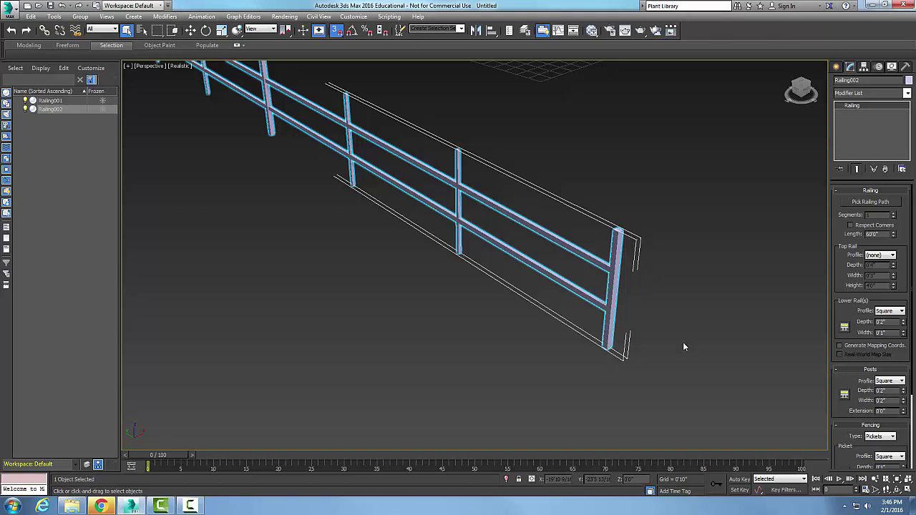
{"action": "left_click", "coordinate": [892, 255]}
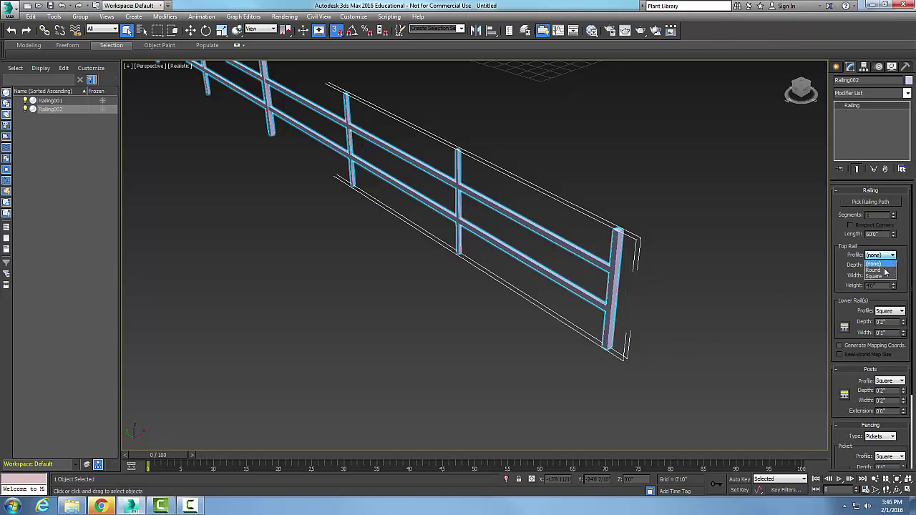
{"action": "left_click", "coordinate": [882, 276]}
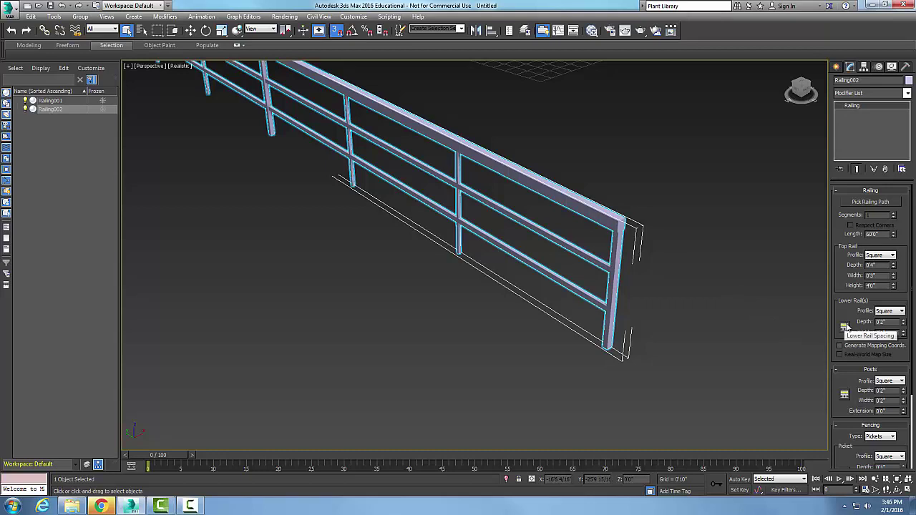
{"action": "left_click", "coordinate": [900, 311]}
{"action": "left_click", "coordinate": [892, 326]}
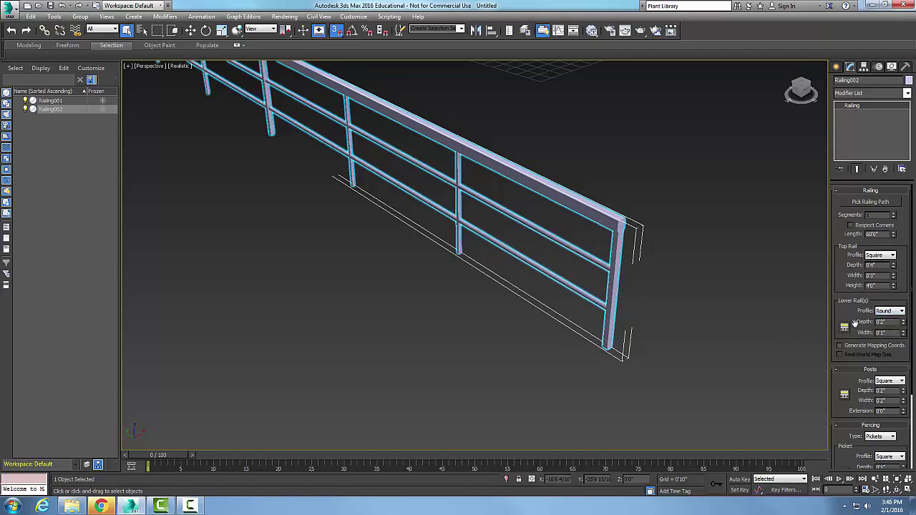
{"action": "left_click", "coordinate": [900, 311]}
{"action": "left_click", "coordinate": [887, 333]}
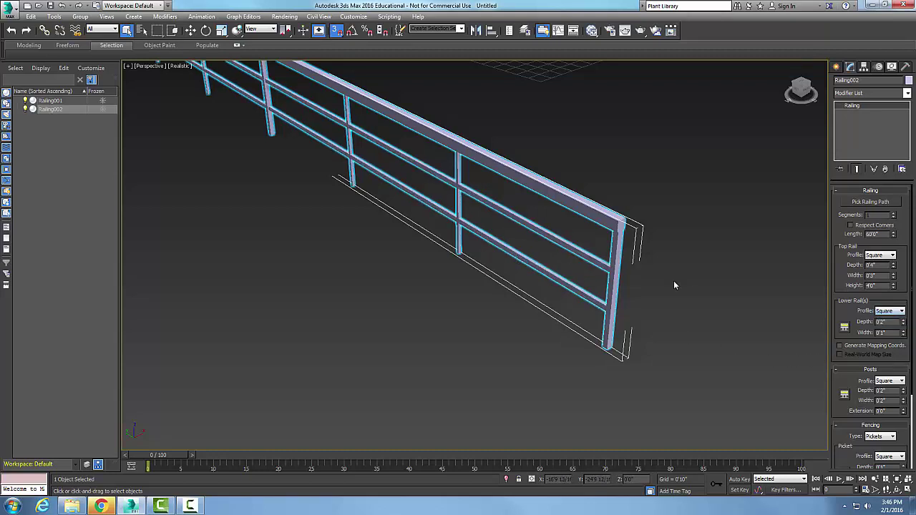
Set Railing002's Lower Rail Spacing count to 3 evenly spaced rails
{"action": "left_click", "coordinate": [844, 327]}
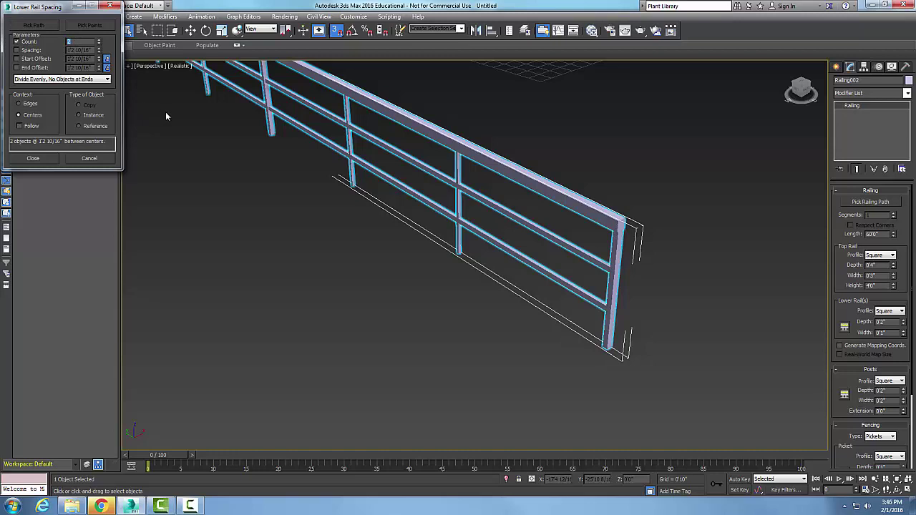
{"action": "left_click", "coordinate": [36, 158]}
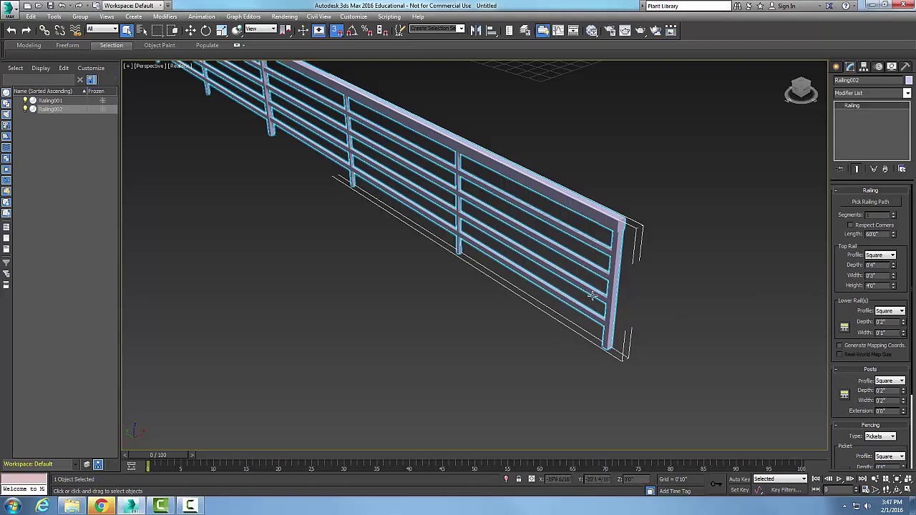
{"action": "left_click", "coordinate": [843, 328]}
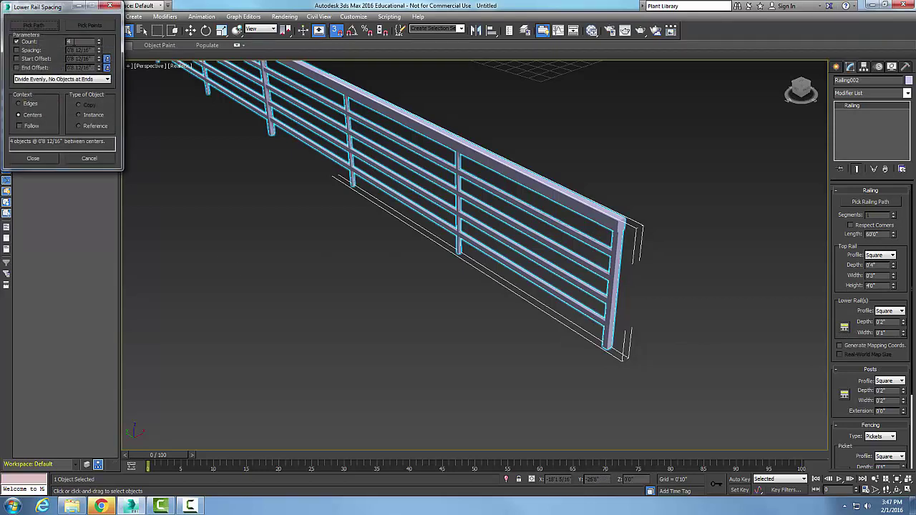
{"action": "double_click", "coordinate": [68, 41]}
{"action": "type", "text": "3"}
{"action": "left_click", "coordinate": [33, 158]}
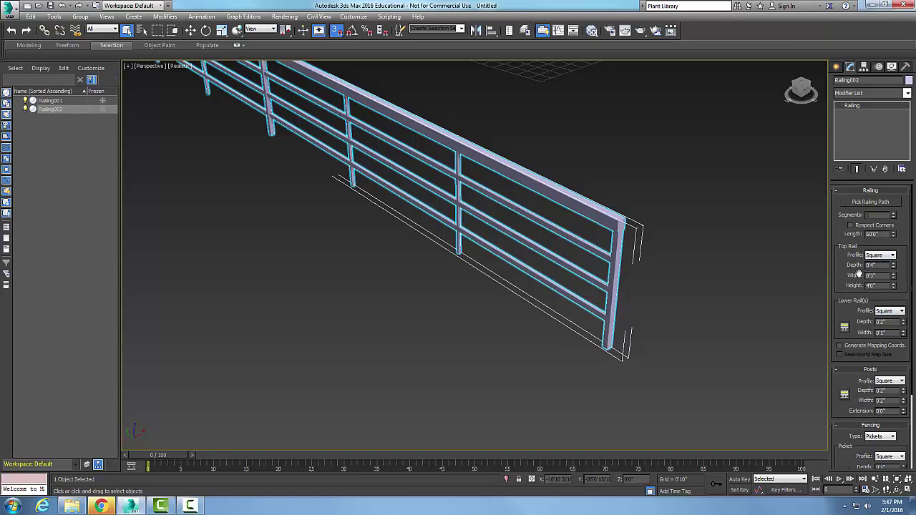
Deselect Railing002 and activate the AEC Extended Railing creation tool
{"action": "scroll", "coordinate": [286, 322], "scroll_direction": "down", "scroll_amount": 6}
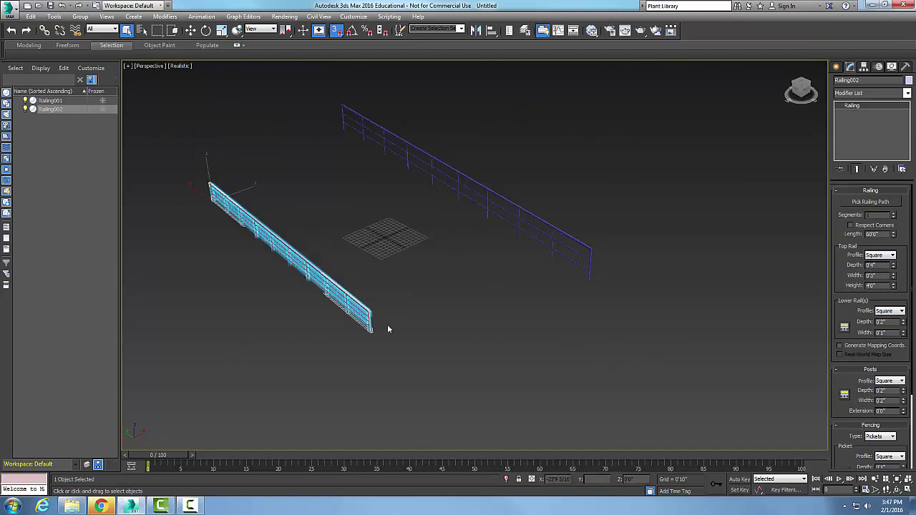
{"action": "left_click", "coordinate": [653, 197]}
{"action": "left_click", "coordinate": [836, 66]}
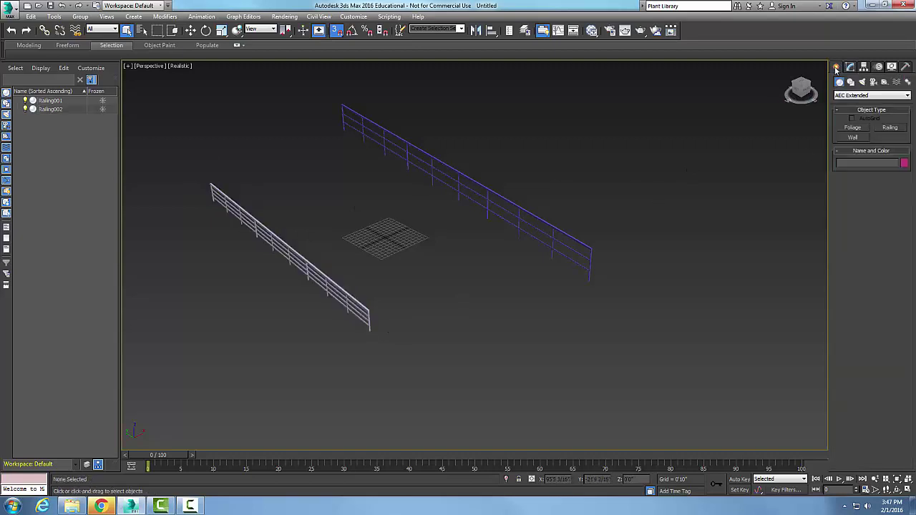
{"action": "left_click", "coordinate": [890, 128]}
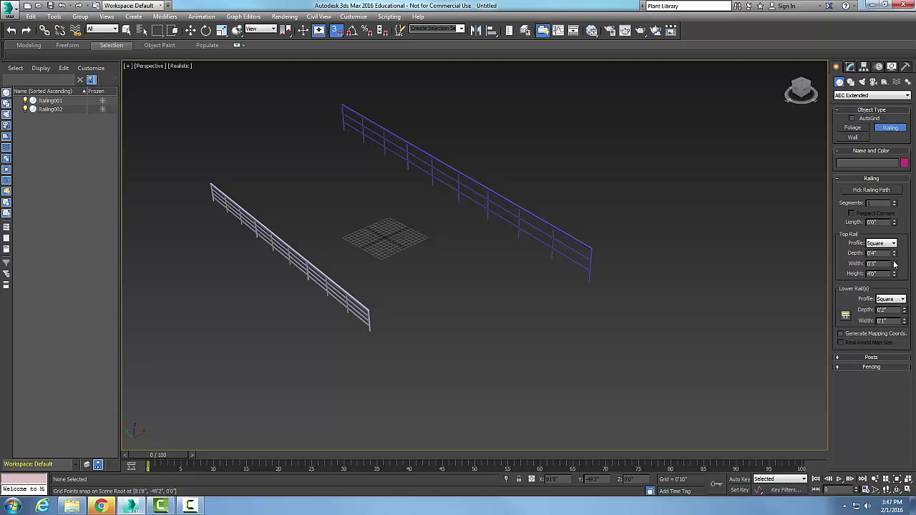
Draw Railing003 to the right of the middle railing, setting its length and height
{"action": "left_click", "coordinate": [591, 157]}
{"action": "left_click_drag", "start_coordinate": [592, 158], "coordinate": [729, 252]}
{"action": "left_click", "coordinate": [729, 205]}
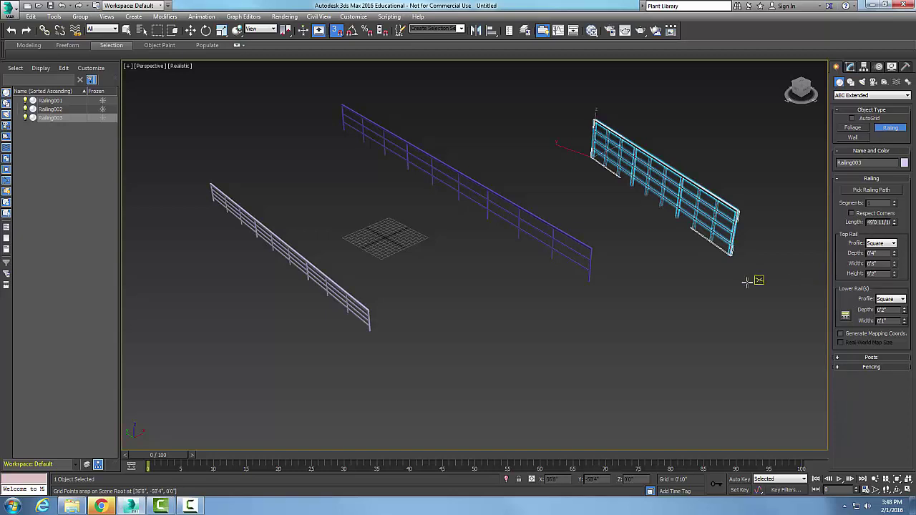
{"action": "right_click", "coordinate": [668, 309]}
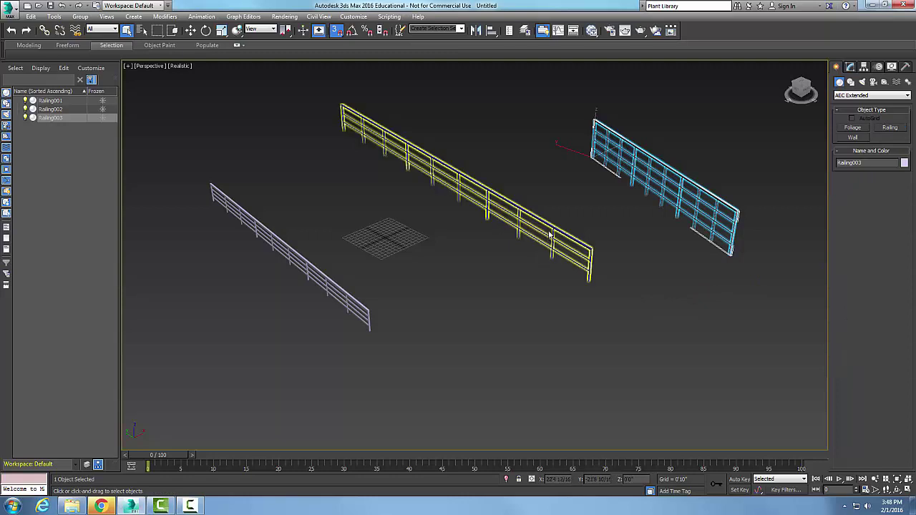
Select the middle railing, Railing001, and show its parameters in the Modify panel
{"action": "left_click", "coordinate": [588, 271]}
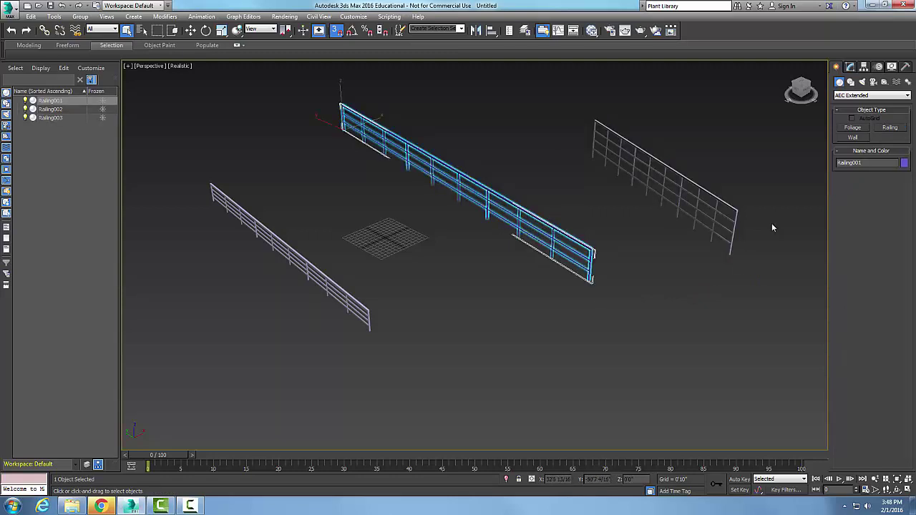
{"action": "left_click", "coordinate": [850, 67]}
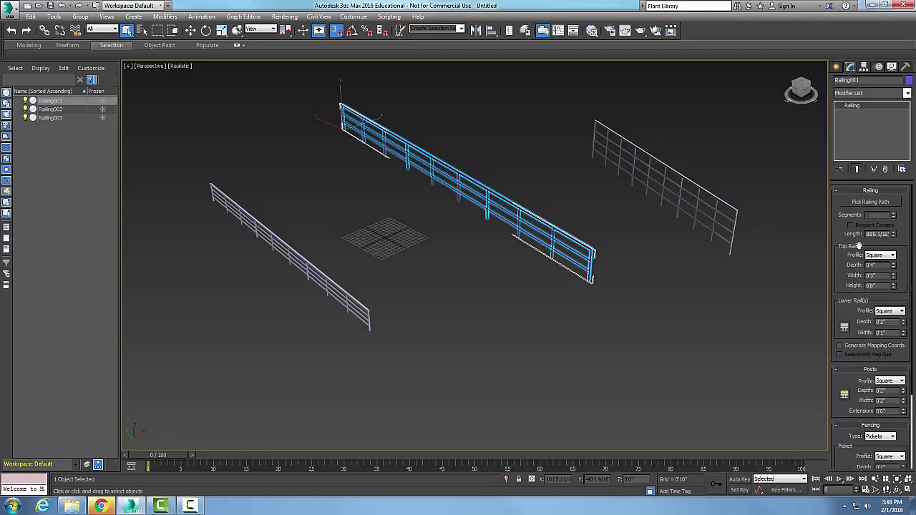